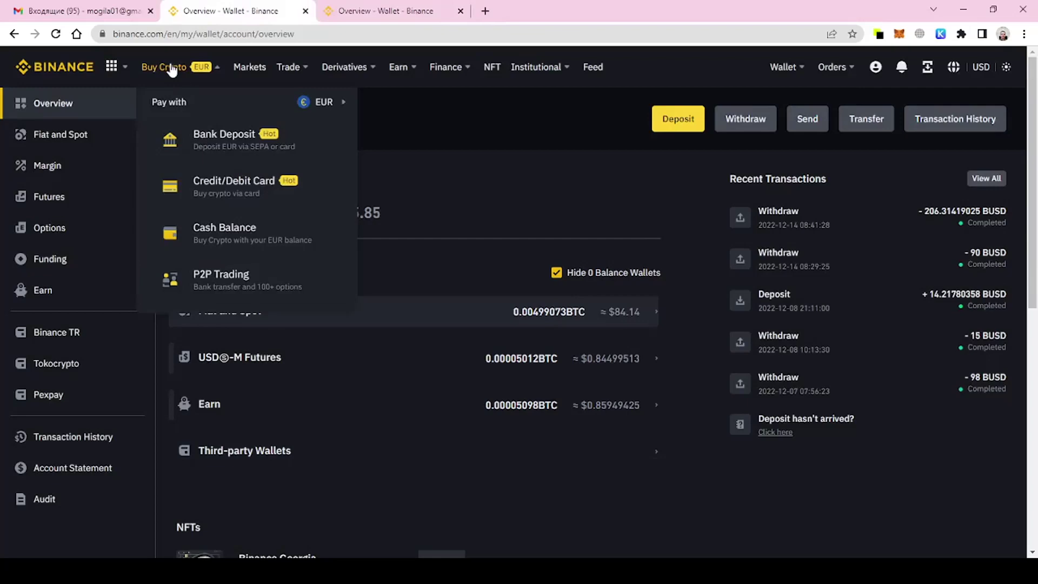
- In P2P Trading, list BUSD sell offers filtered to Bank of Georgia payments
click(231, 285)
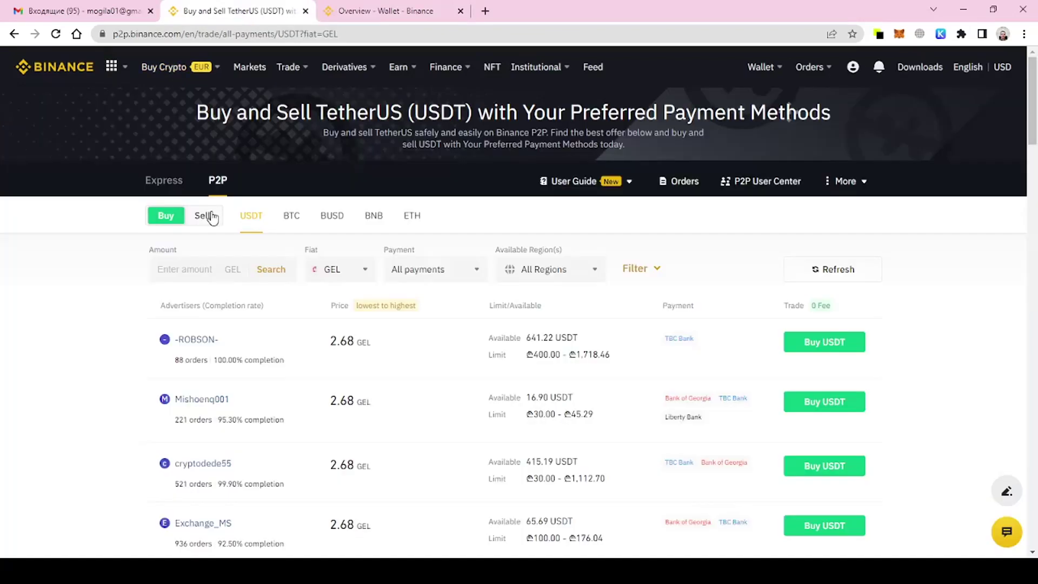
click(212, 217)
click(332, 216)
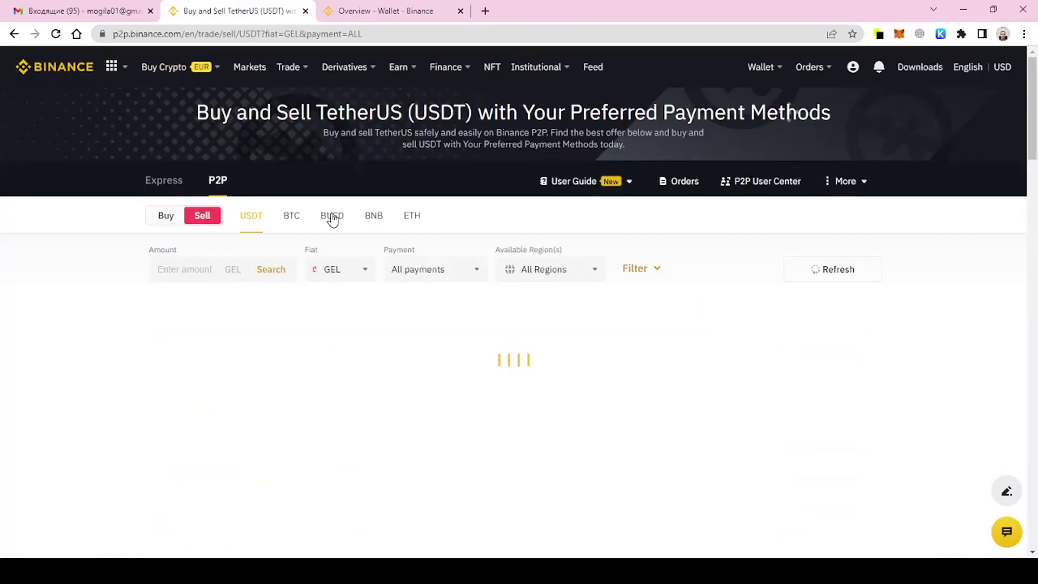
click(415, 272)
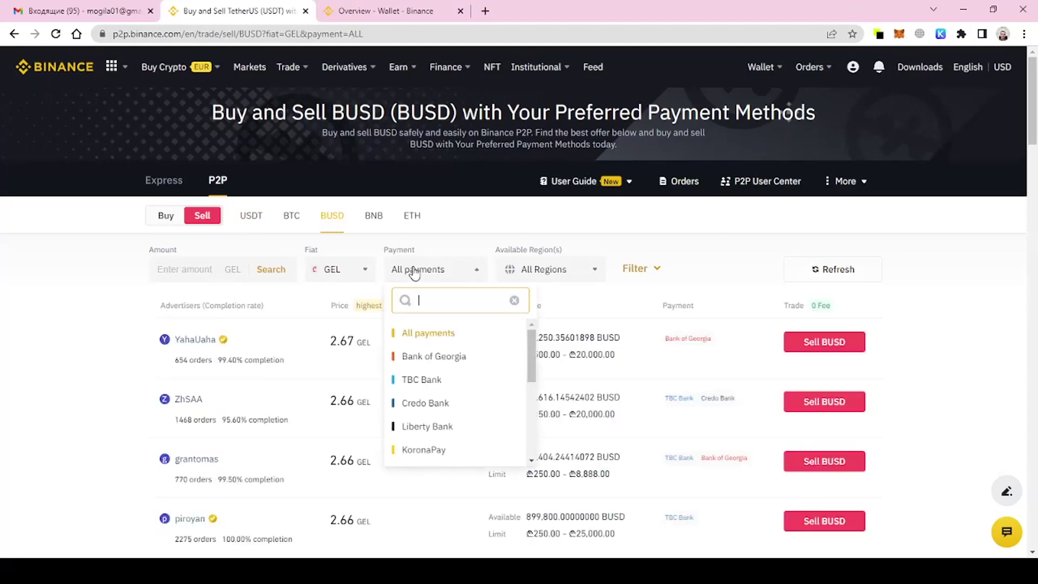
click(441, 358)
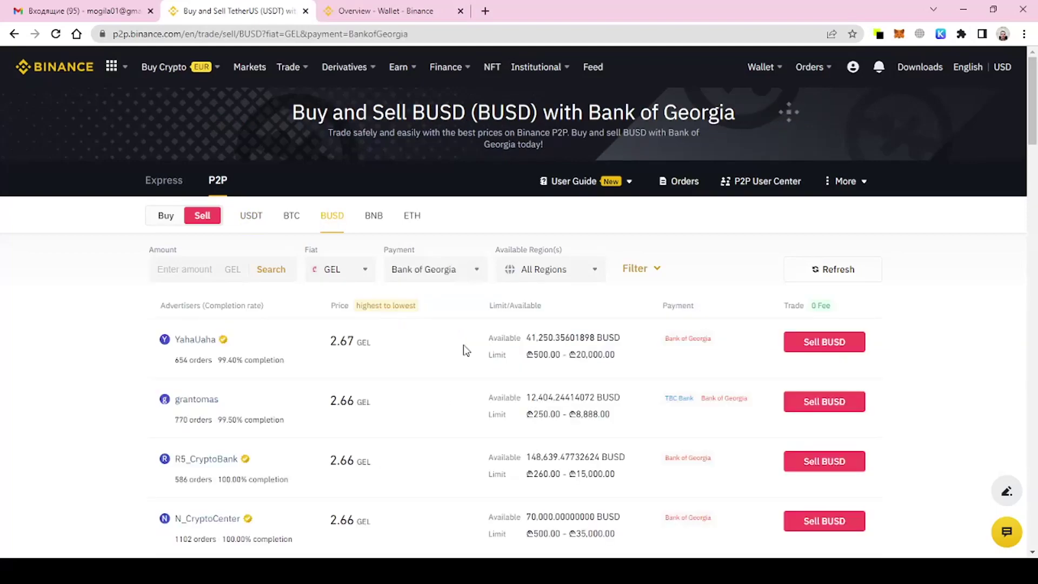
- Open the sell form on the 2.65 GEL offer and enter the full 70 BUSD balance
scroll(464, 350, down, 3)
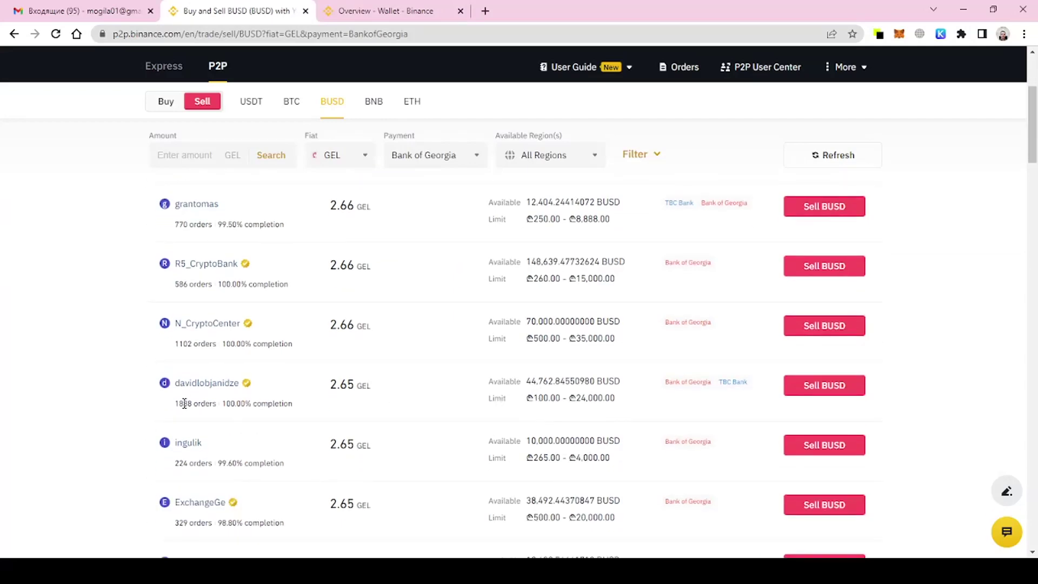
click(821, 391)
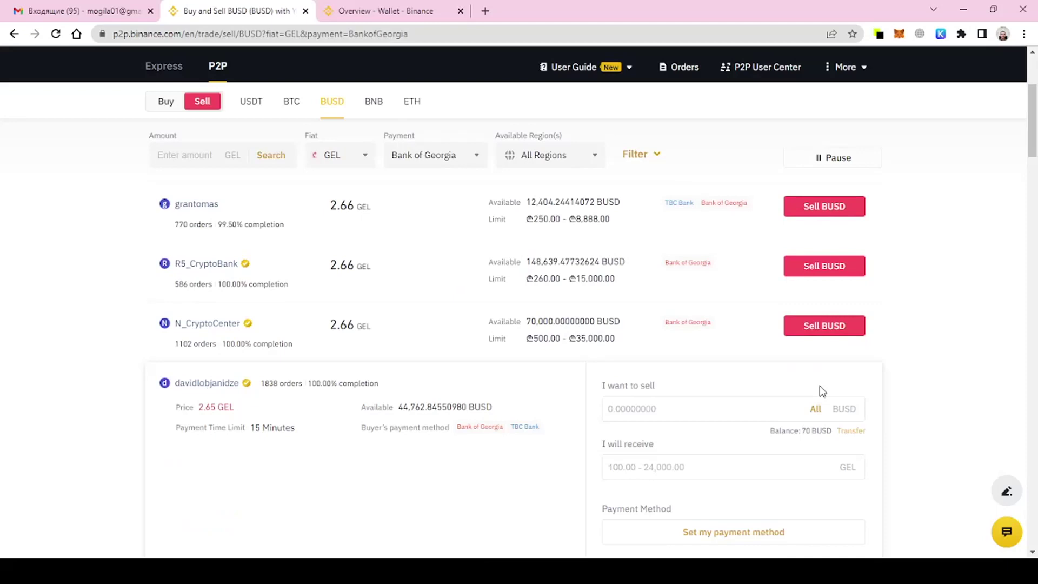
scroll(483, 314, down, 2)
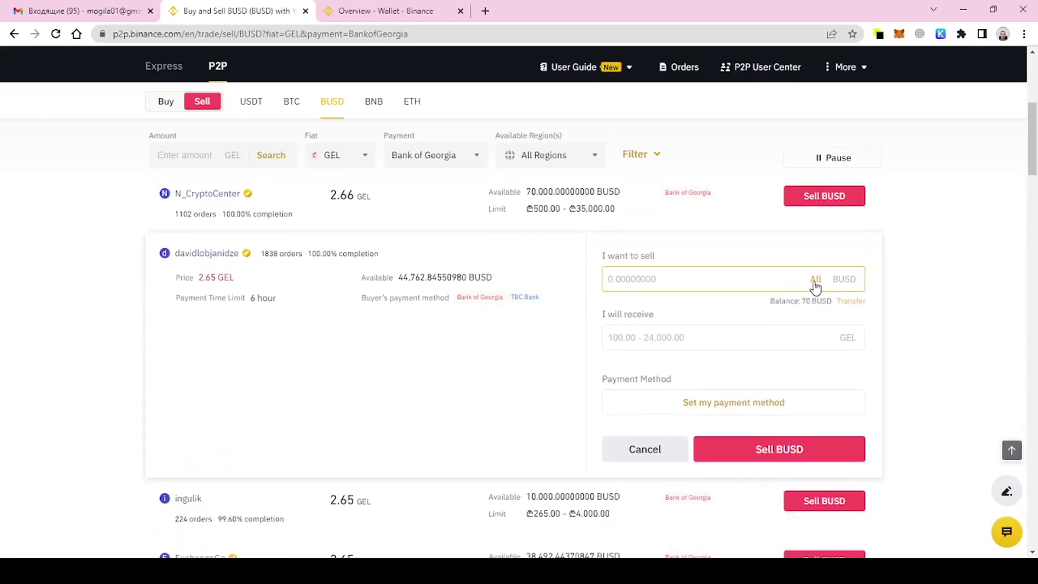
click(817, 285)
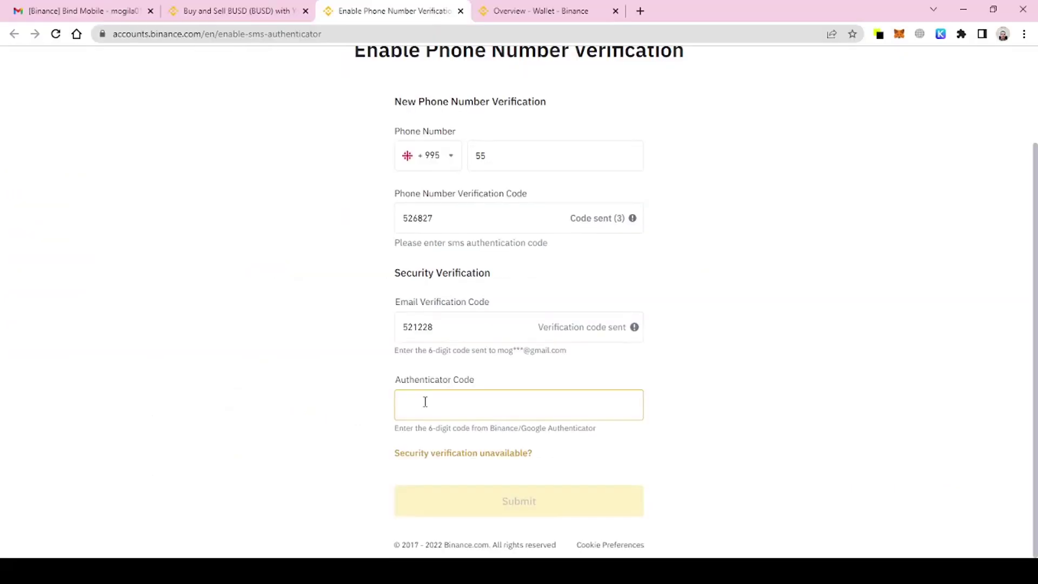
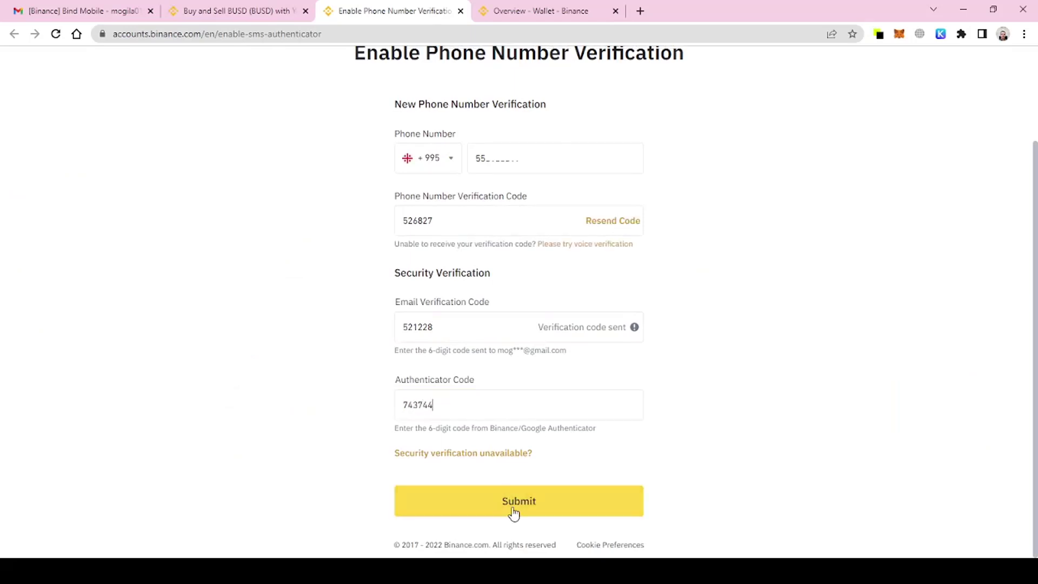
- Enter the SMS, email and authenticator verification codes and submit the phone verification
click(514, 514)
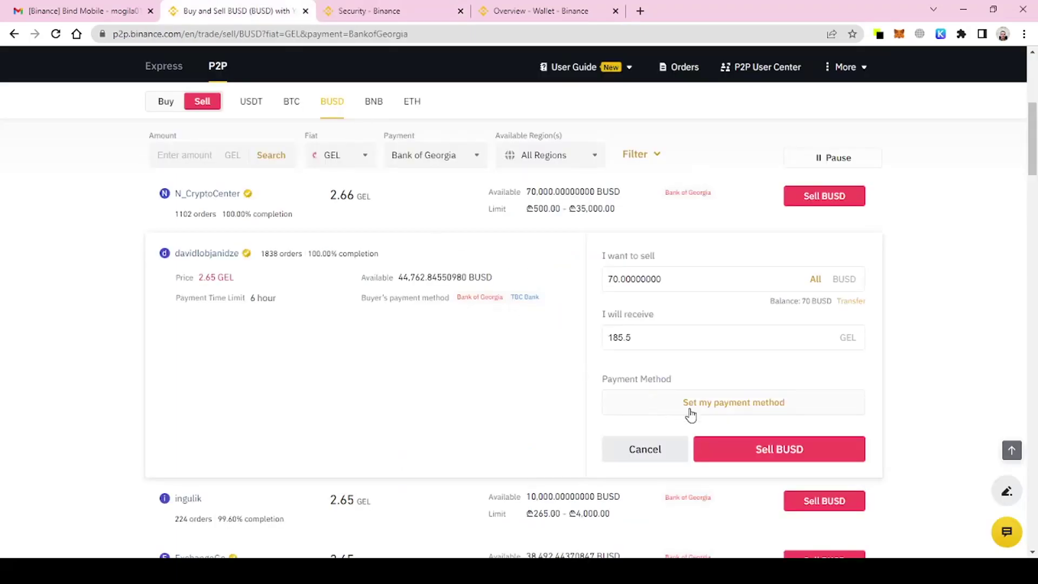
- Add Bank of Georgia with the holder's full name and pasted account number, then enter the authenticator code
click(790, 404)
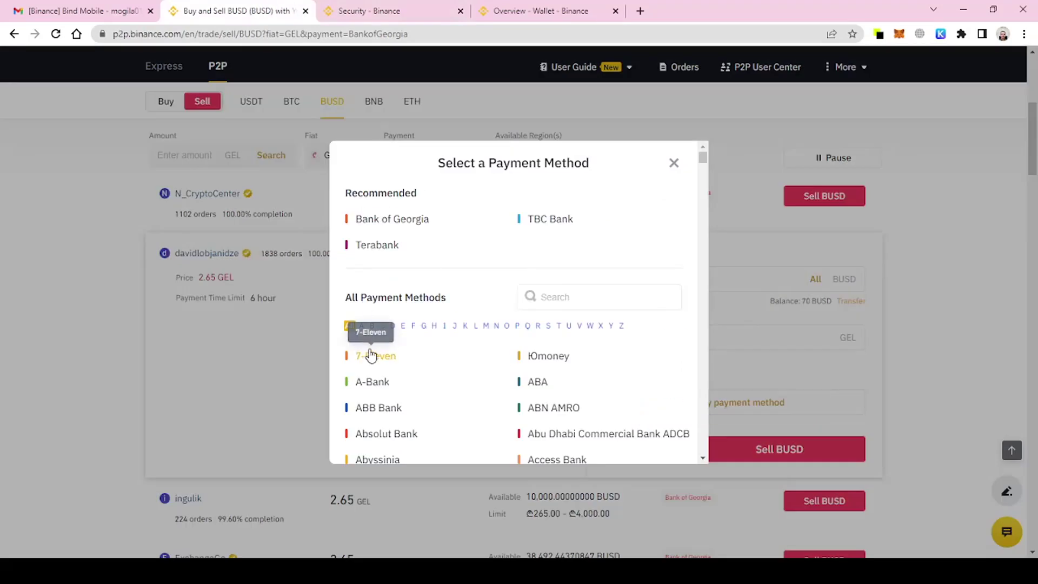
double_click(415, 223)
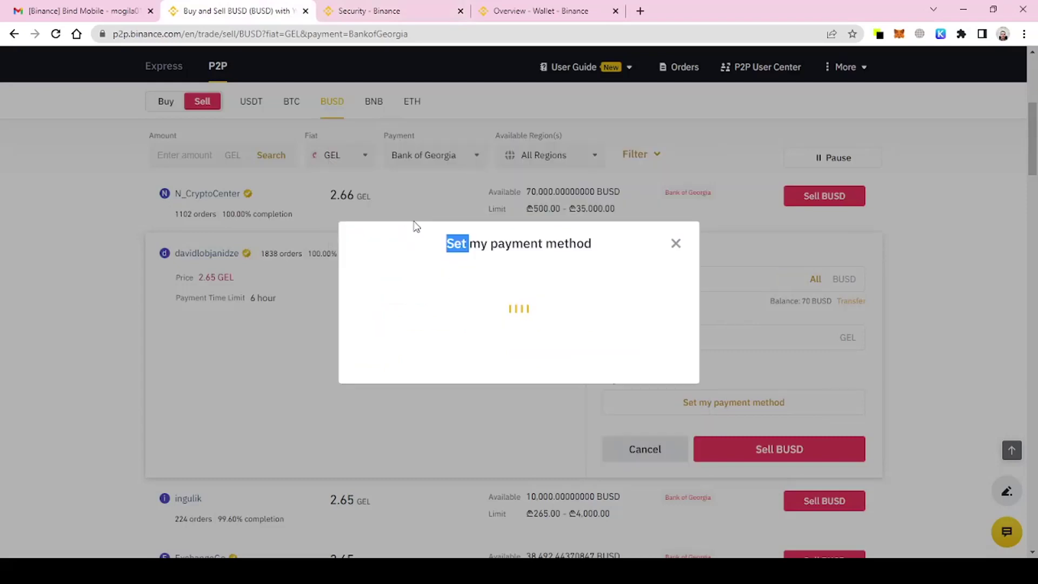
click(501, 294)
text(gio)
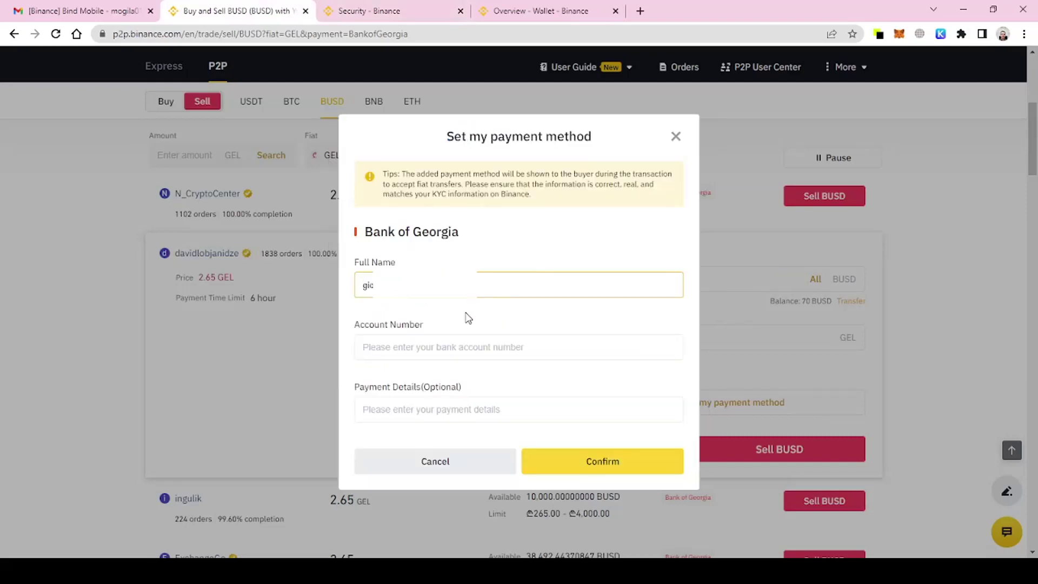
key(BackSpace)
key(BackSpace)
key(BackSpace)
text(Gi)
click(404, 347)
key(ctrl+v)
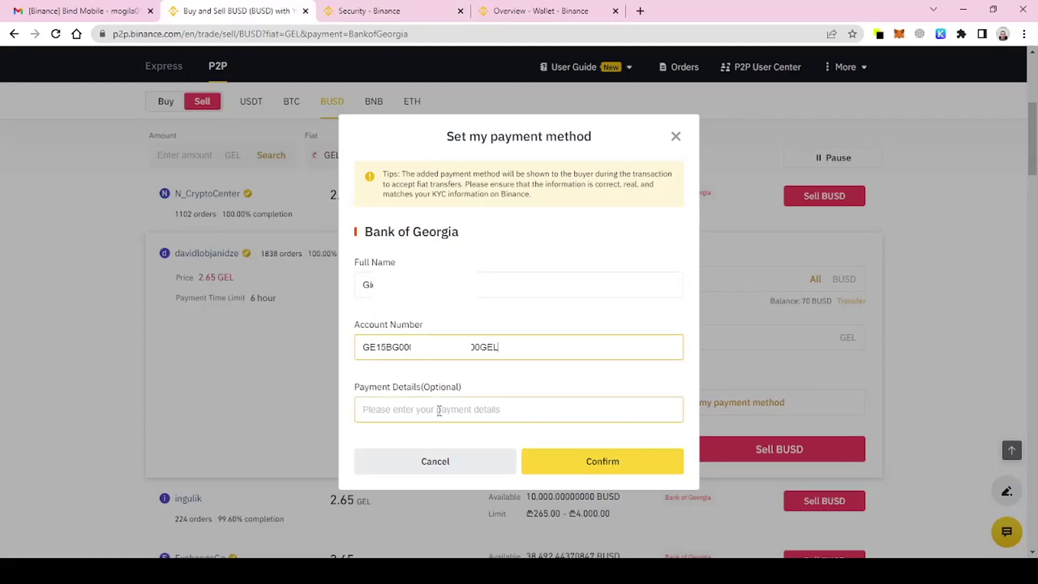
click(601, 468)
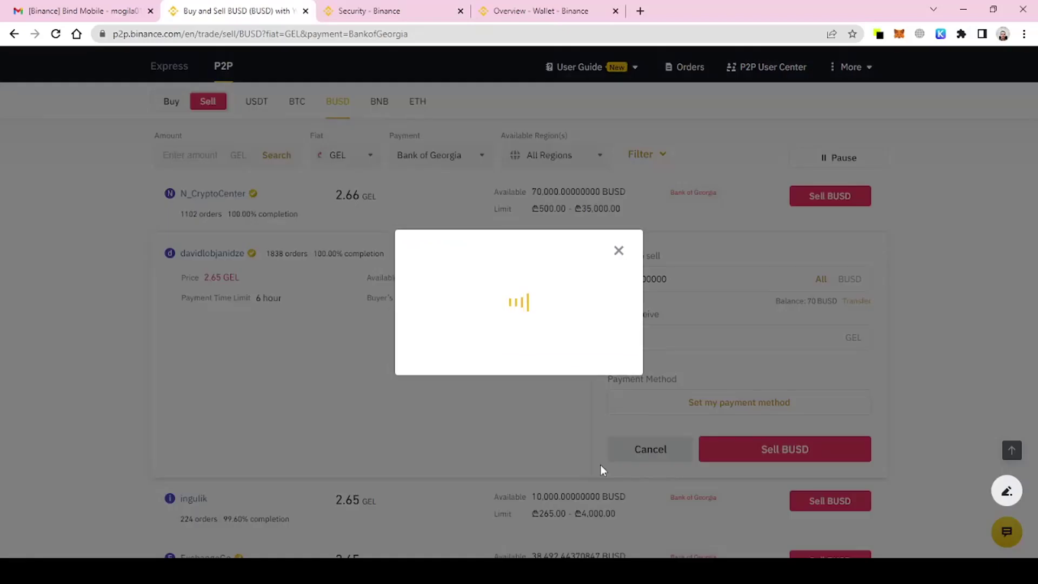
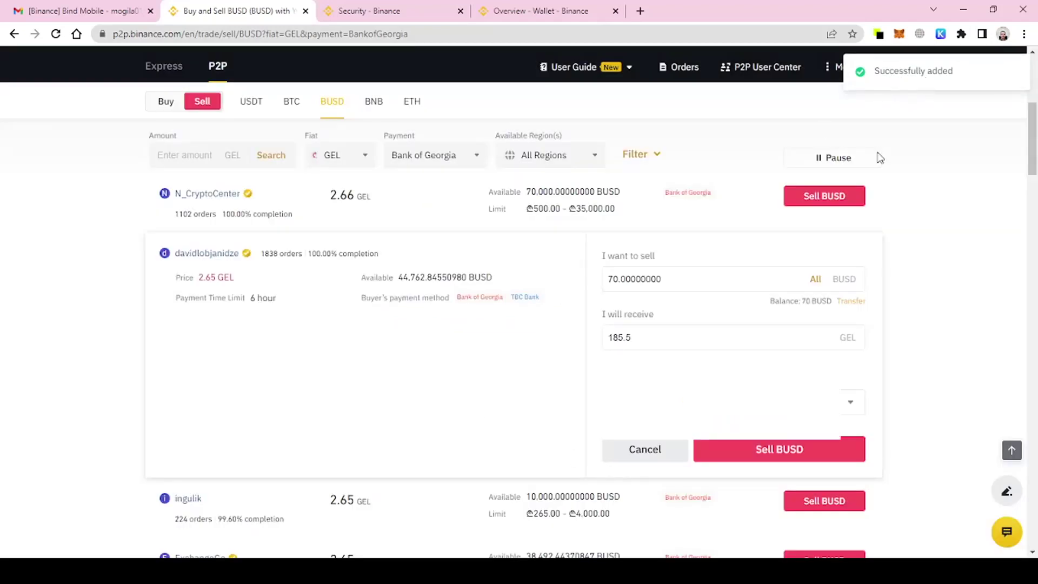
- Place the P2P sell order for 70 BUSD at 185.50 GEL
click(755, 452)
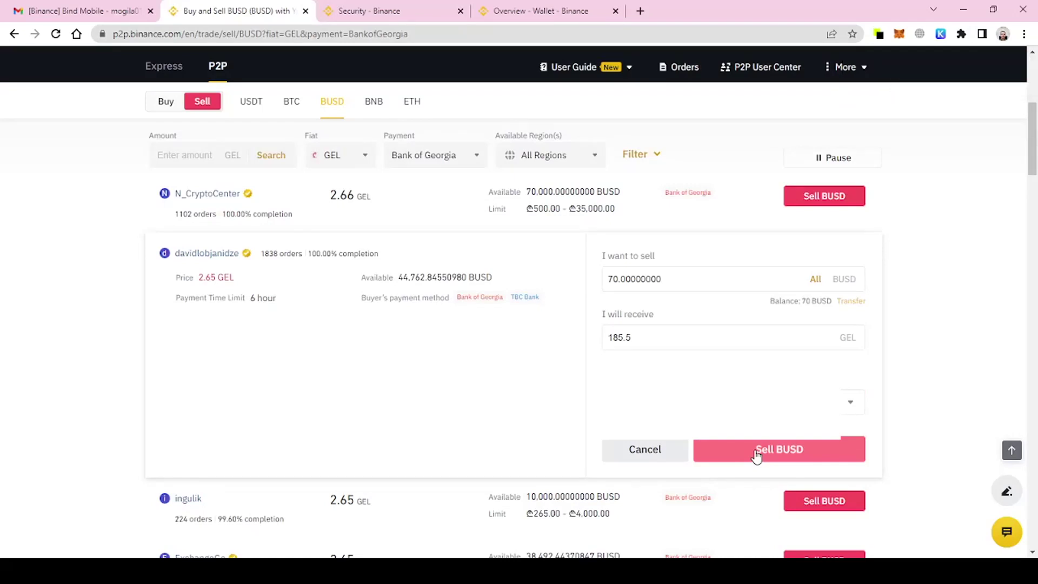
click(756, 455)
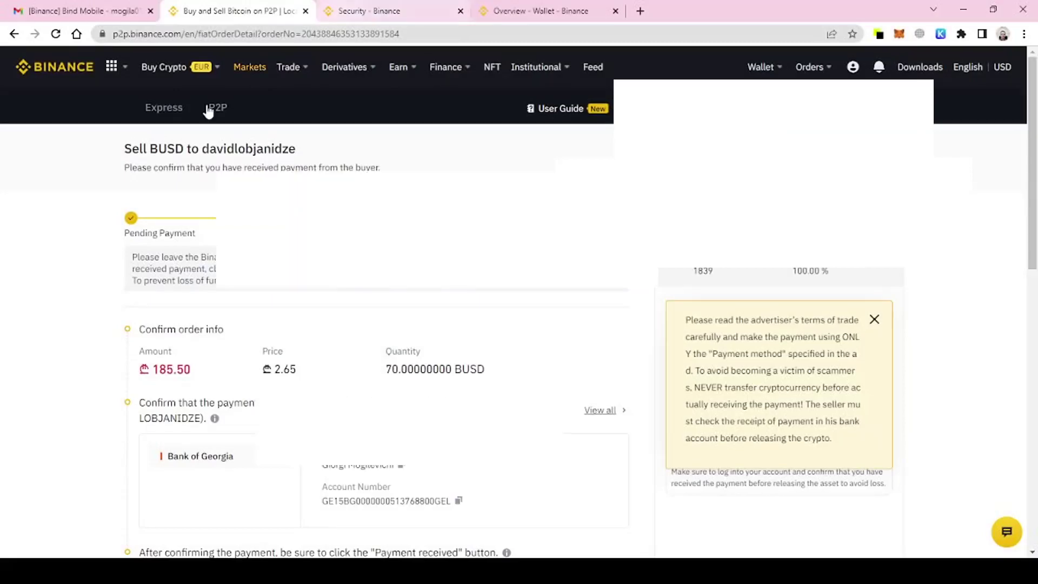
- Mark the buyer's 185.50 GEL payment as received to bring up the release confirmation
scroll(155, 220, down, 5)
scroll(164, 222, up, 2)
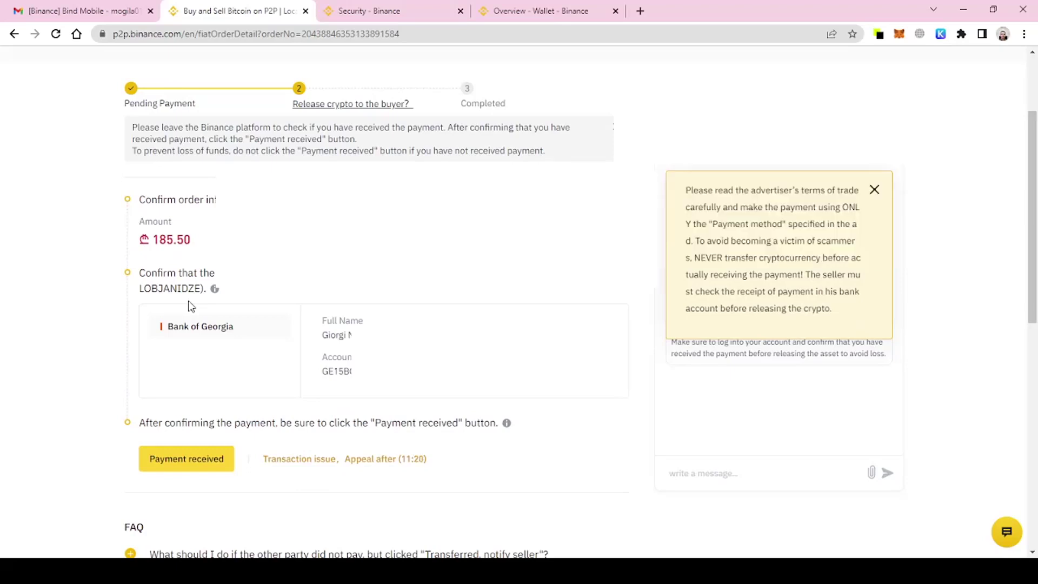
scroll(190, 306, down, 3)
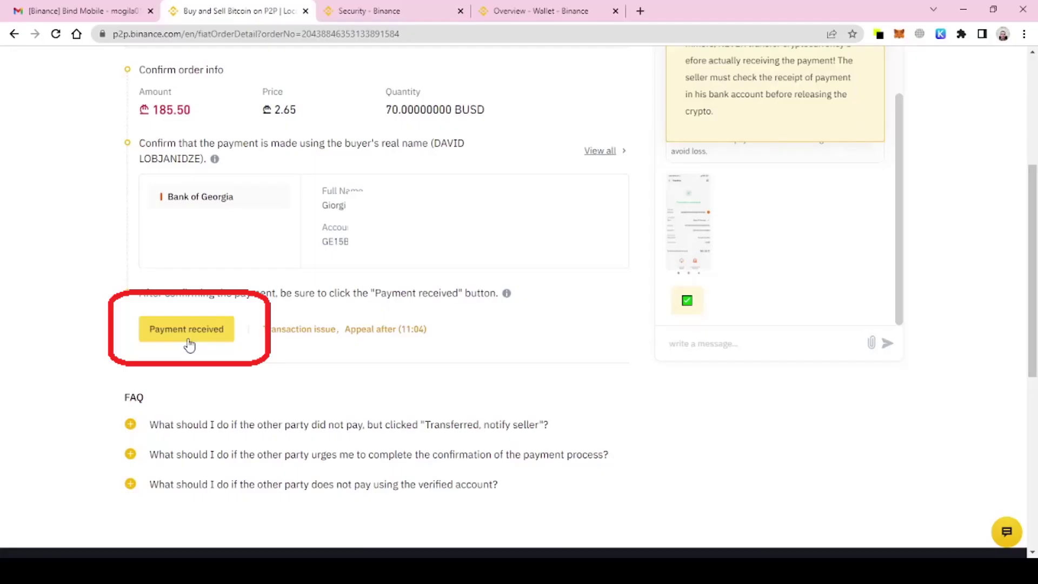
click(189, 344)
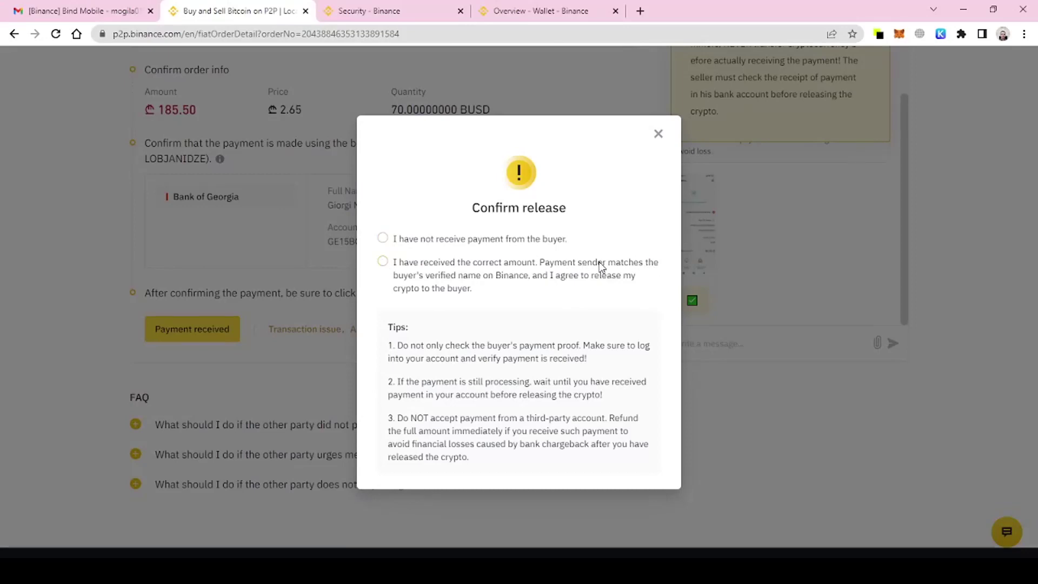
- Release the 70 BUSD with the verification code and review the Order completed page
click(383, 264)
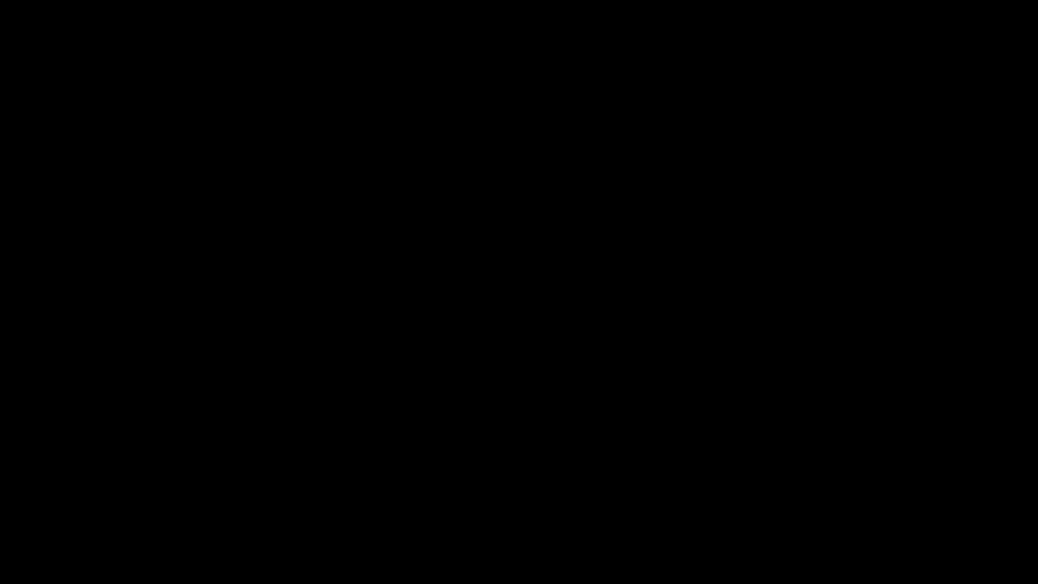
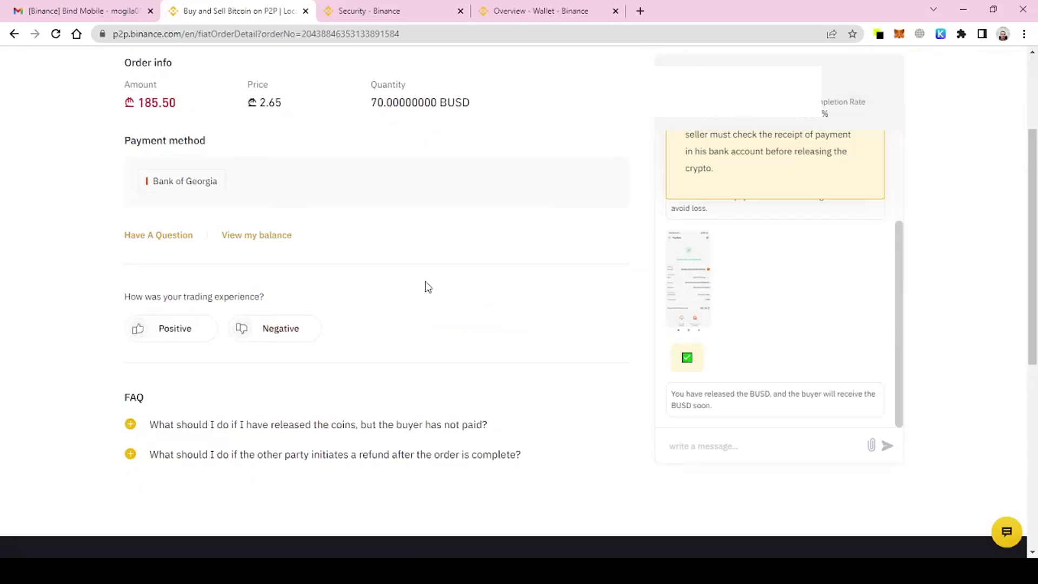
scroll(427, 287, up, 3)
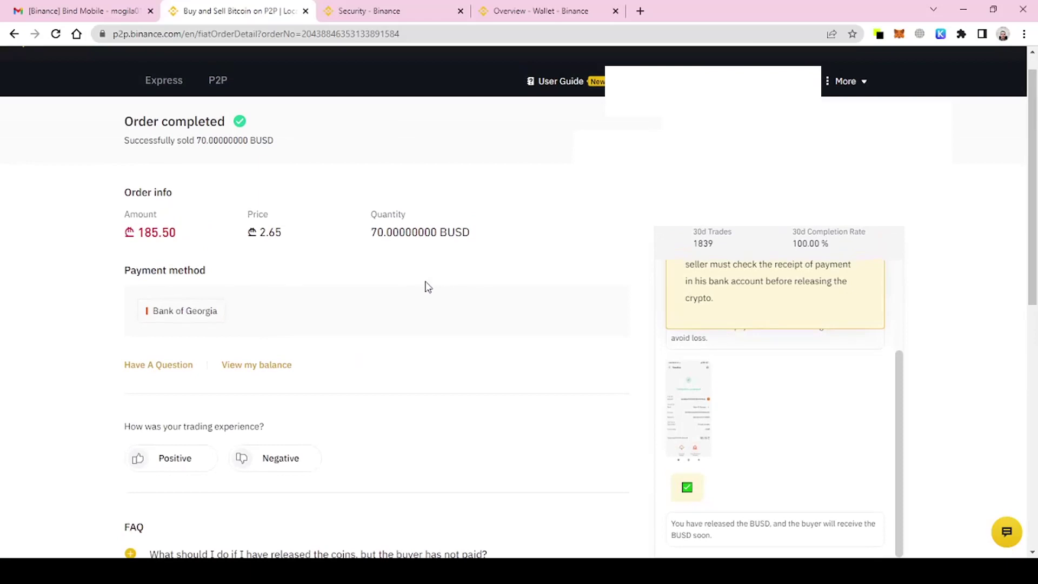
drag(123, 121, 238, 132)
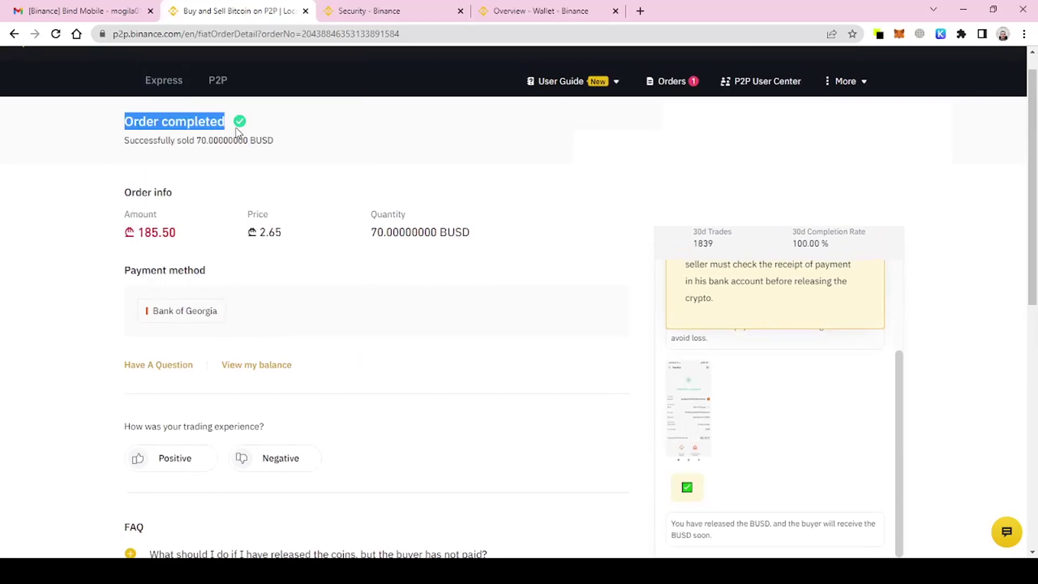
click(256, 128)
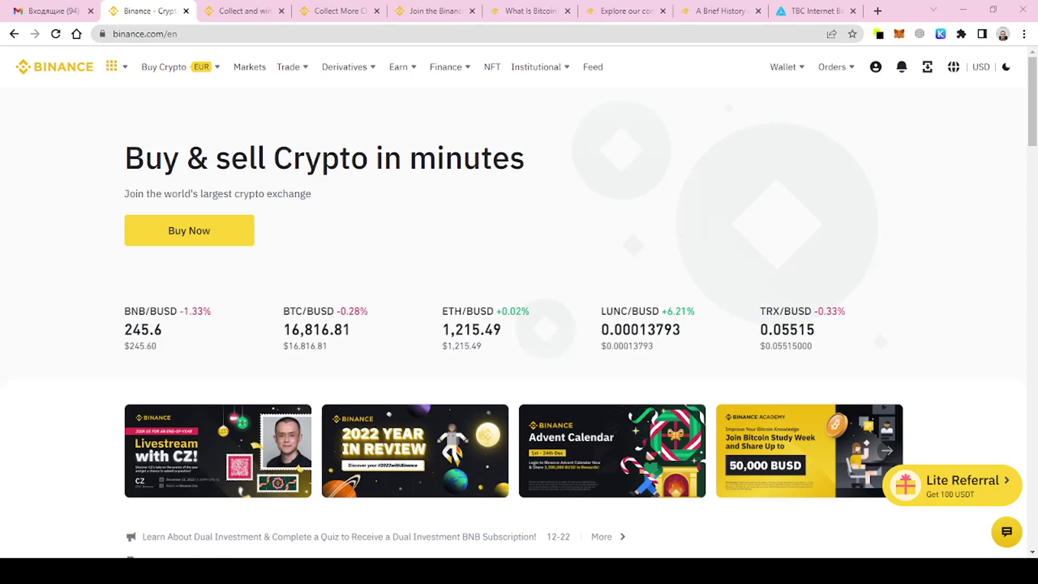
- Open P2P Trading and set the fiat currency to EUR
mouse_move(164, 67)
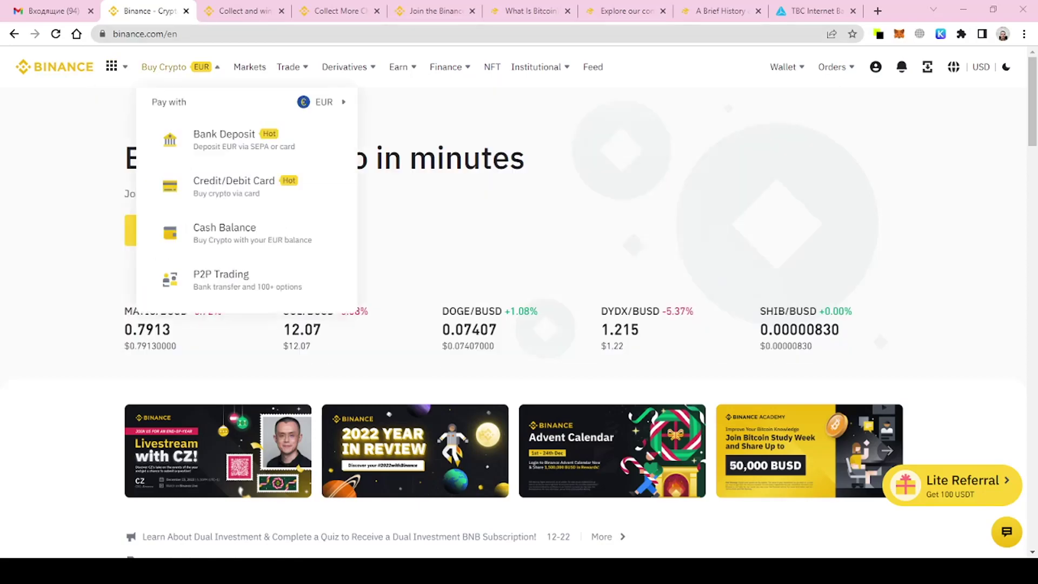
click(329, 280)
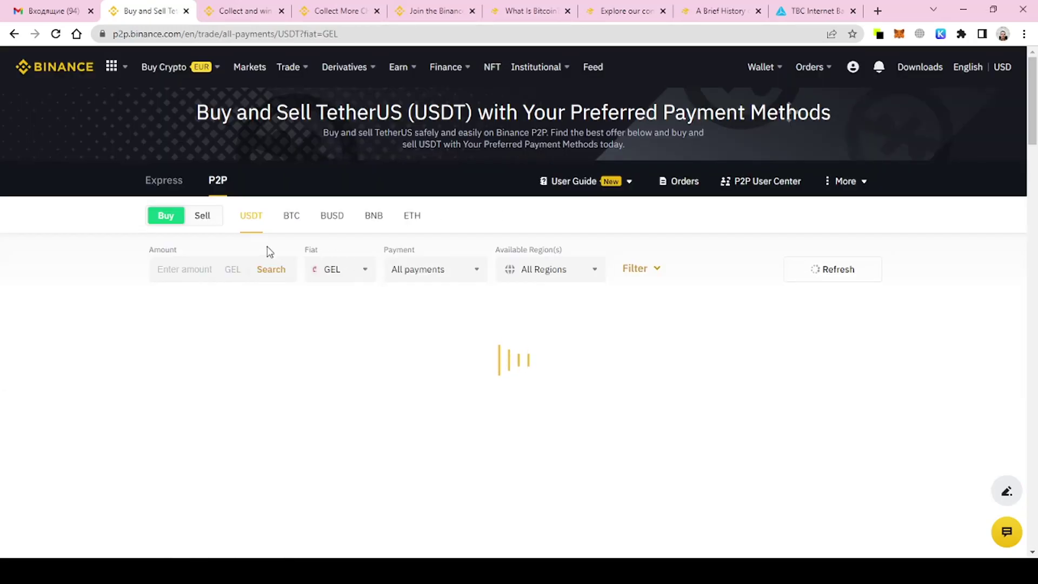
click(349, 274)
text(eur)
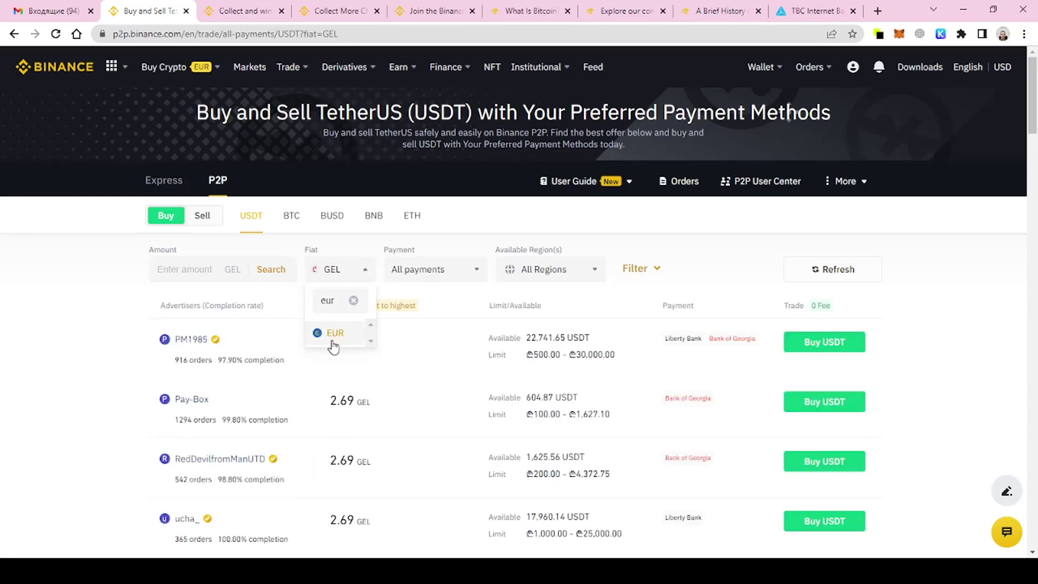
click(333, 333)
- Filter the USDT buy offers to TBC Bank payments and browse the list
click(436, 269)
text(tbc)
click(421, 332)
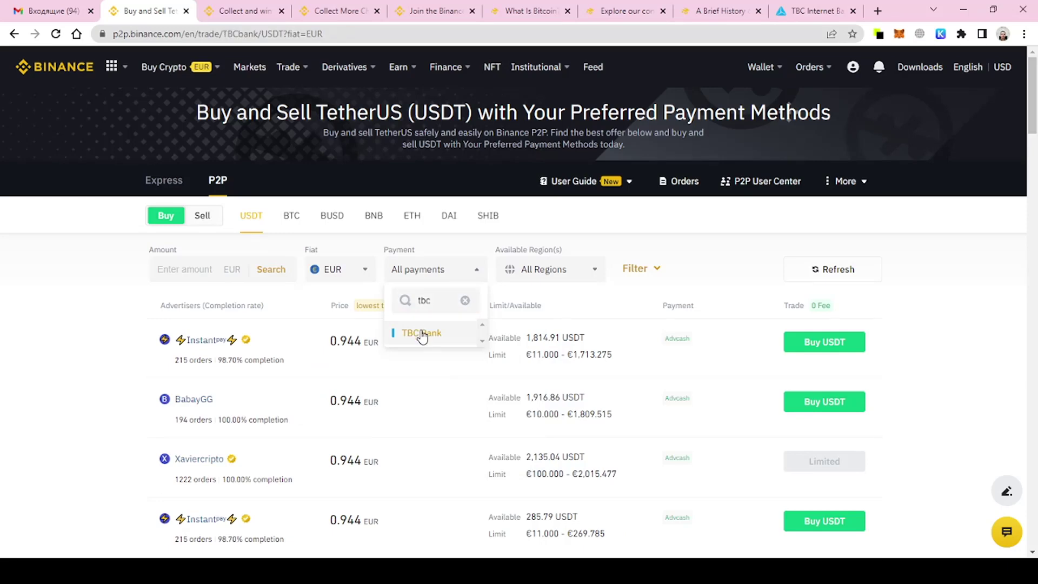
scroll(217, 349, down, 1)
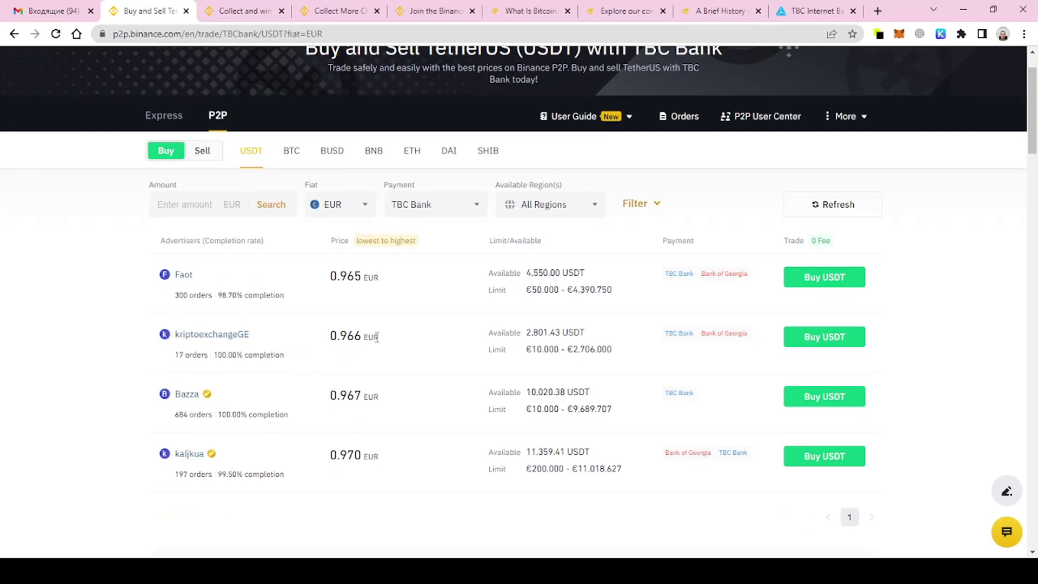
scroll(385, 341, down, 3)
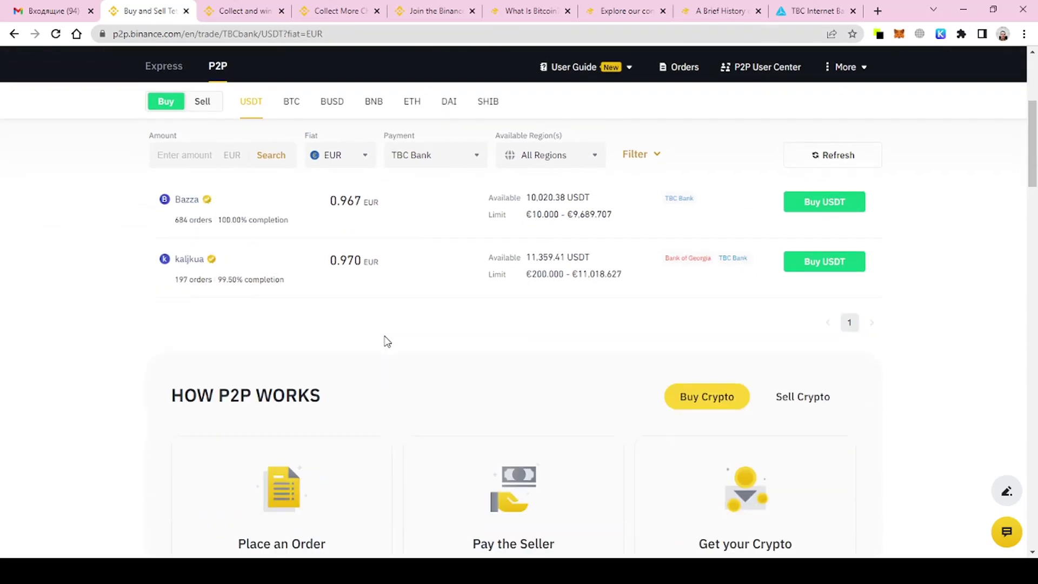
scroll(216, 332, up, 2)
mouse_move(210, 333)
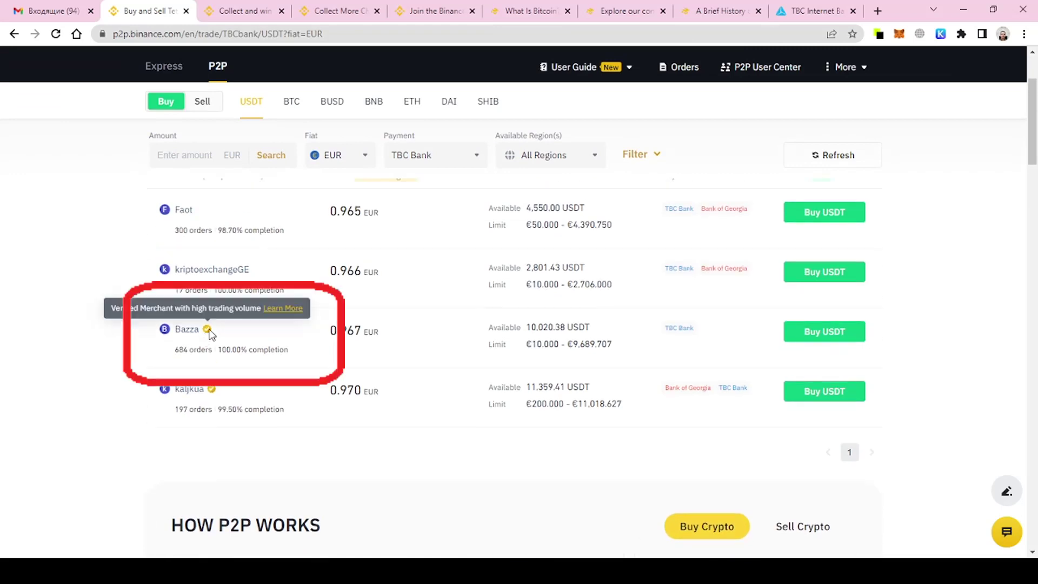
- Order 106.51 USDT for 103 EUR from the 0.967 EUR TBC Bank offer
click(851, 337)
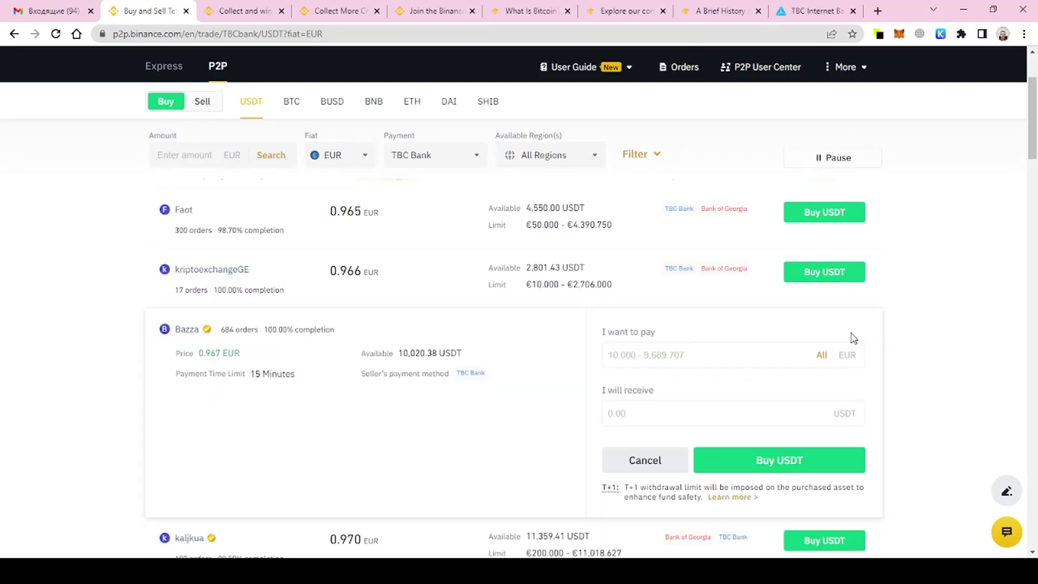
text(103)
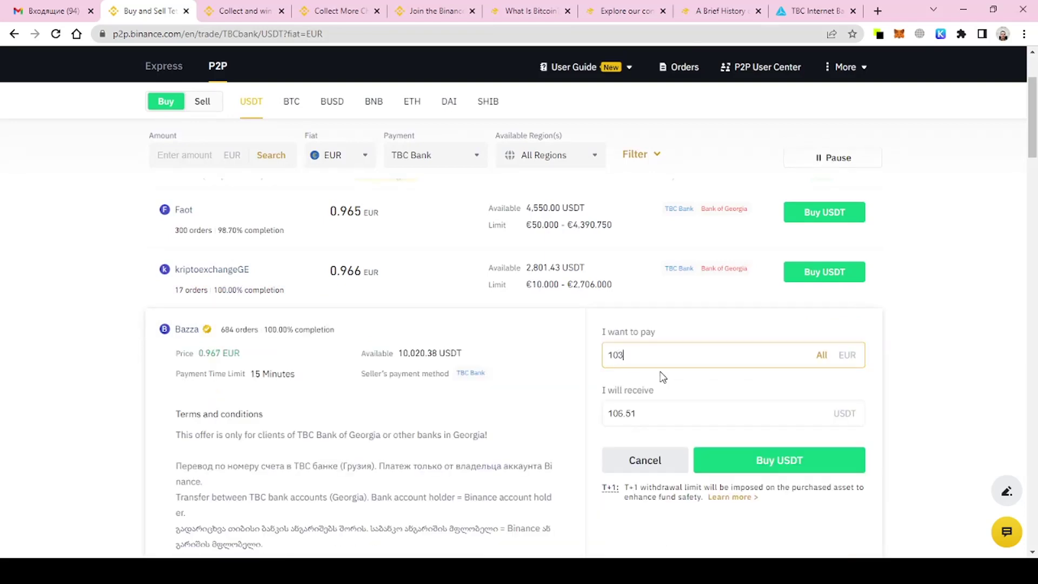
scroll(663, 377, down, 1)
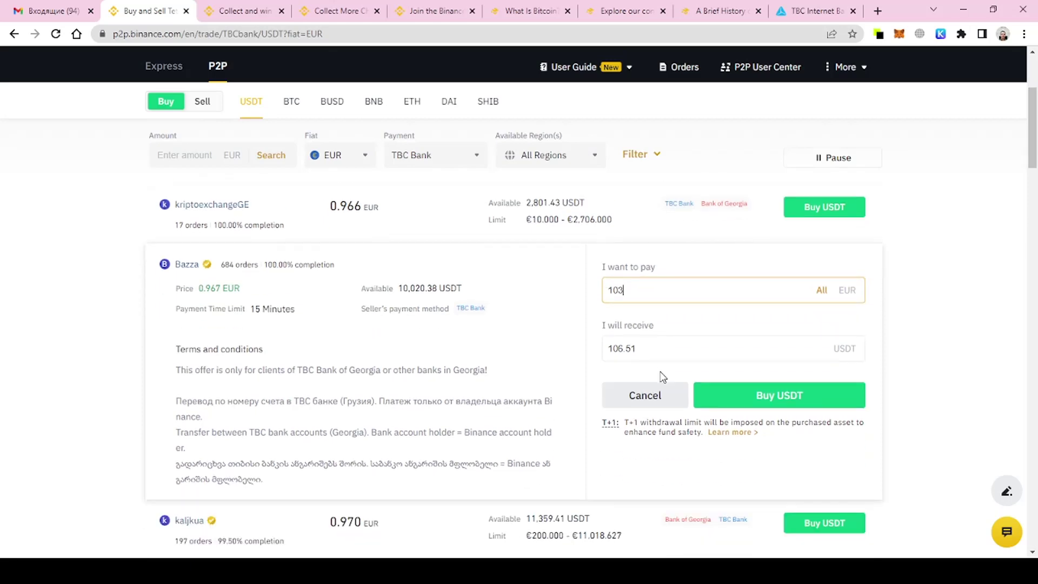
click(751, 395)
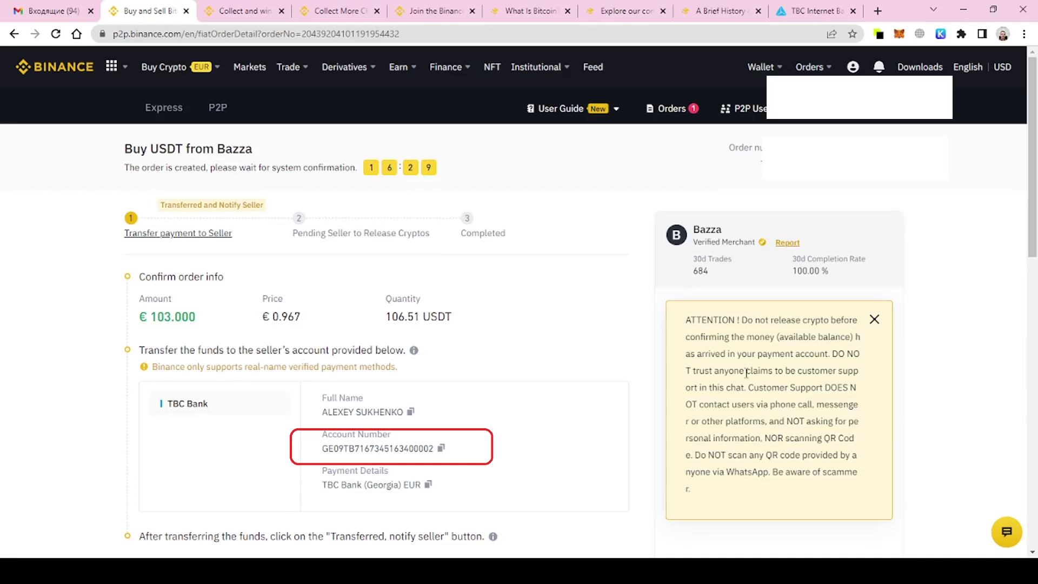
- Copy the seller's account number for the 103 EUR TBC Bank transfer, then return to the order
scroll(643, 318, down, 1)
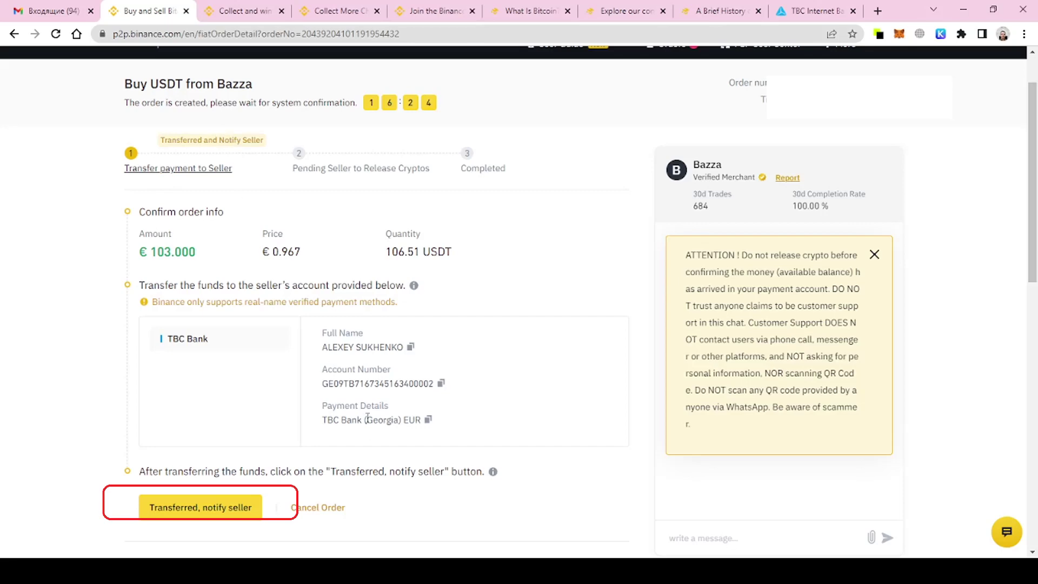
click(442, 385)
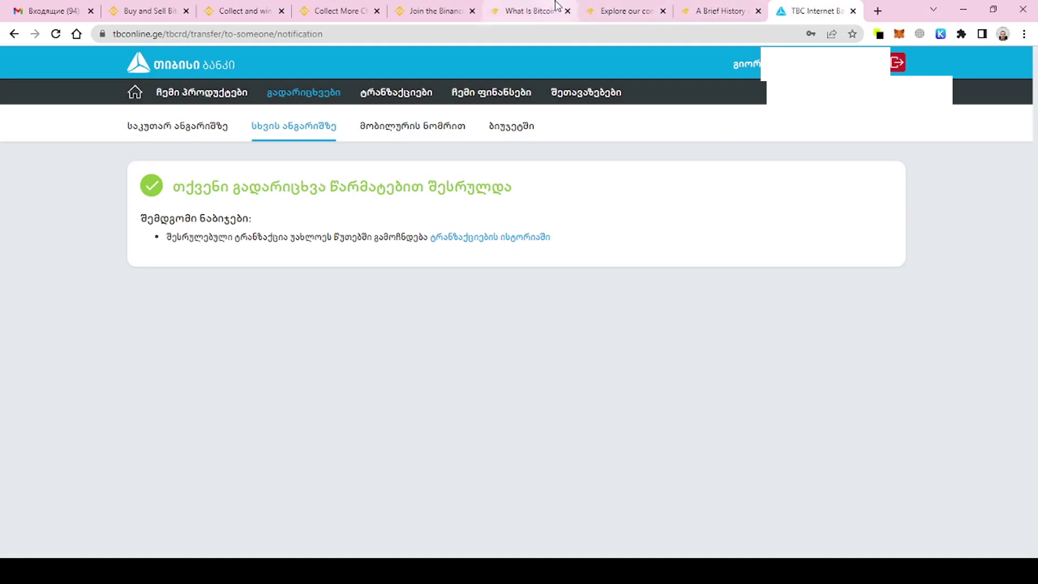
click(146, 11)
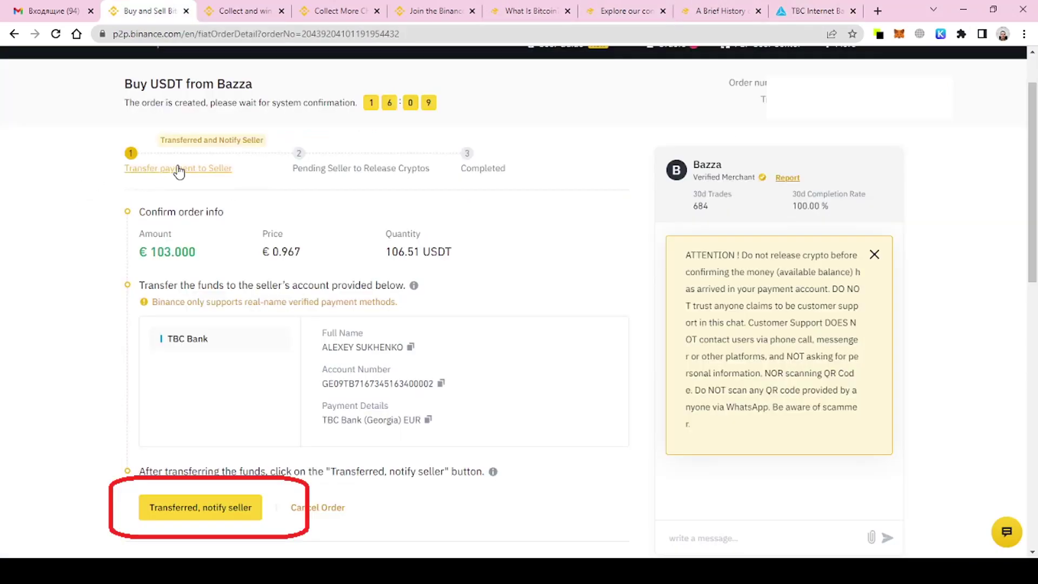
- Notify the seller of the transfer, affirm it came from your own account, and confirm payment
click(208, 508)
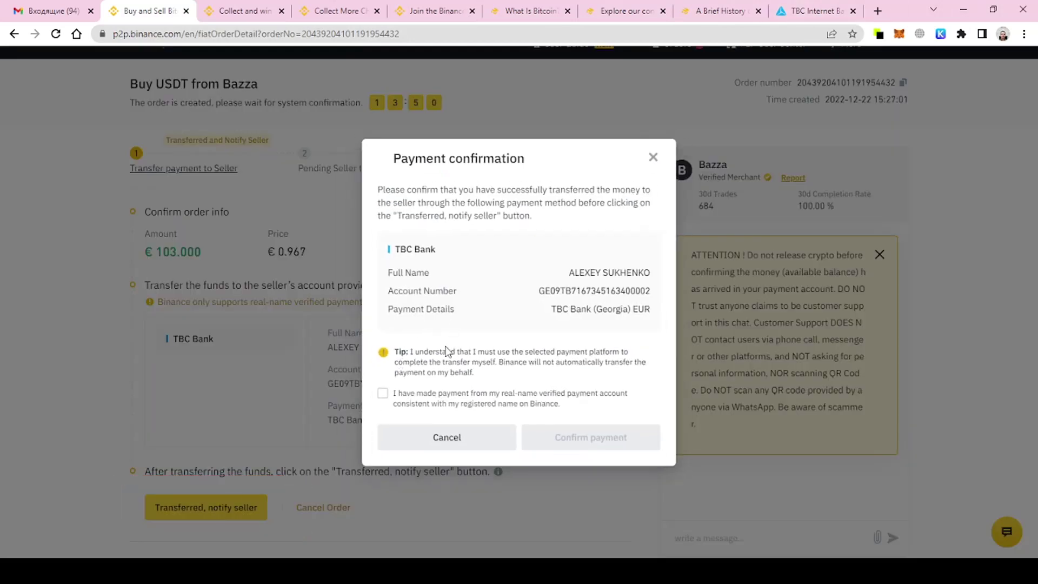
click(383, 397)
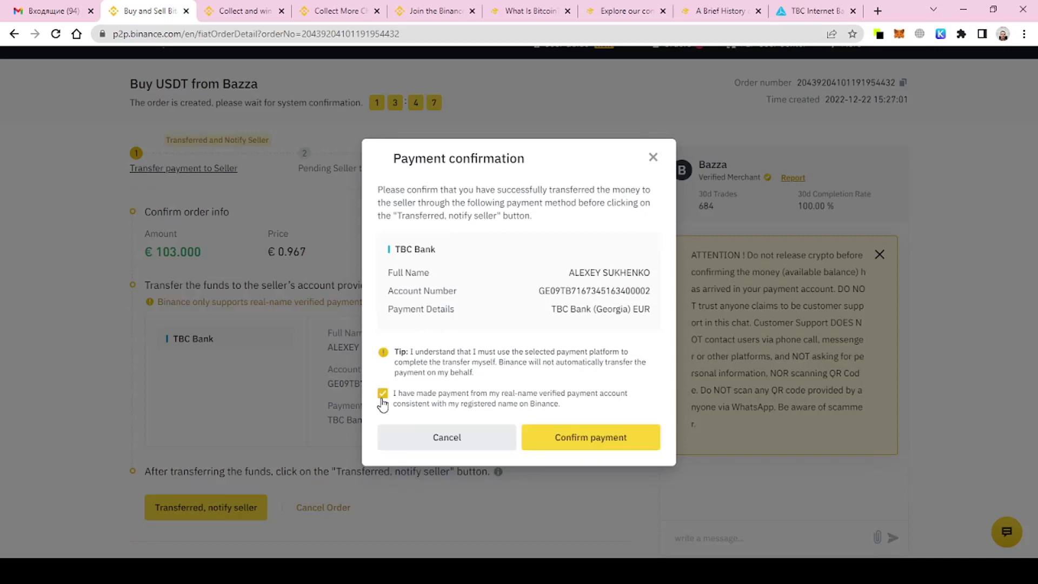
click(620, 444)
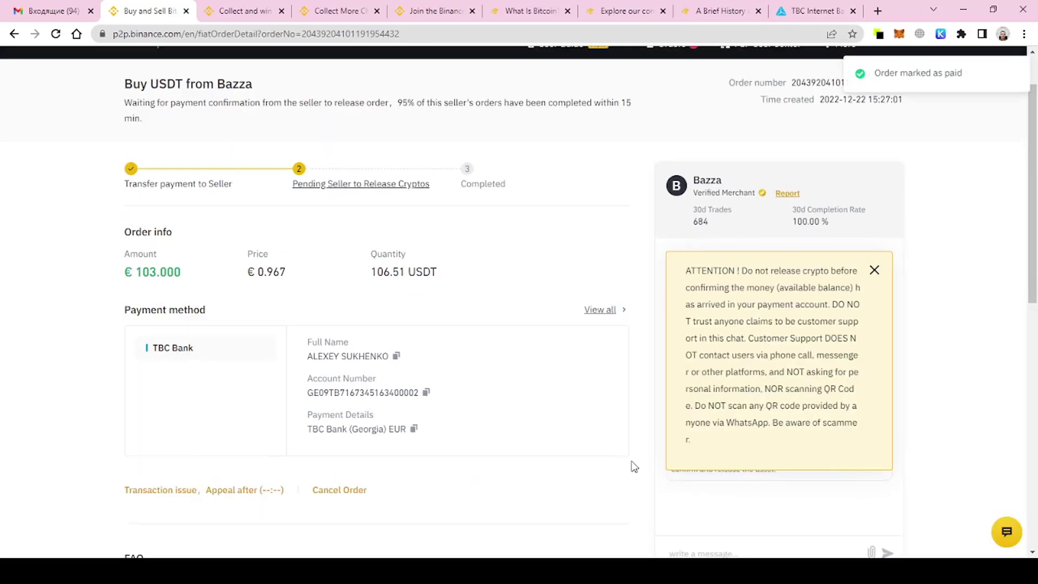
scroll(730, 391, down, 5)
scroll(731, 391, up, 2)
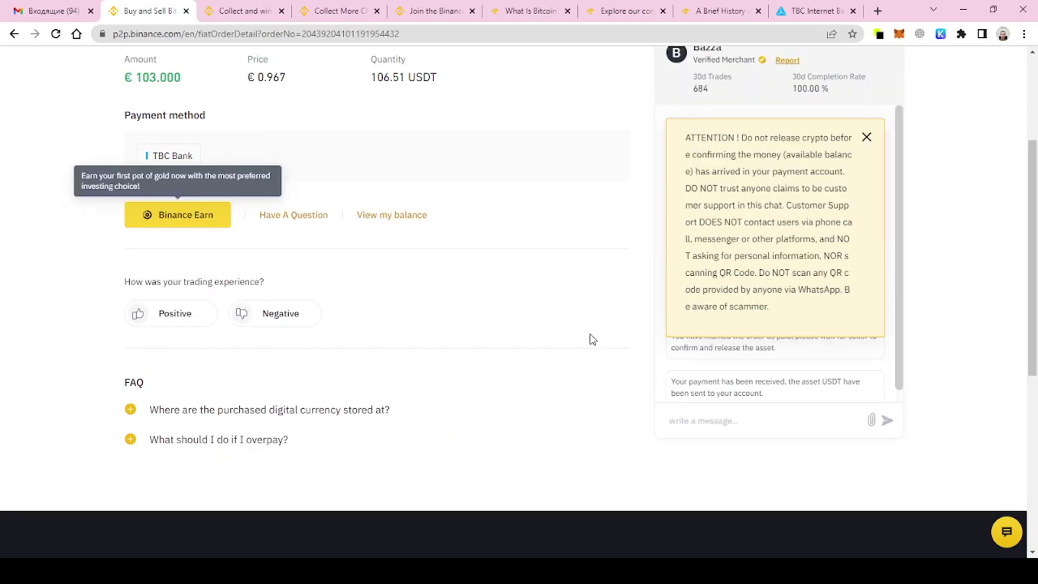
- Go to the Wallet Overview to check the $106.50 Funding balance
scroll(589, 333, up, 1)
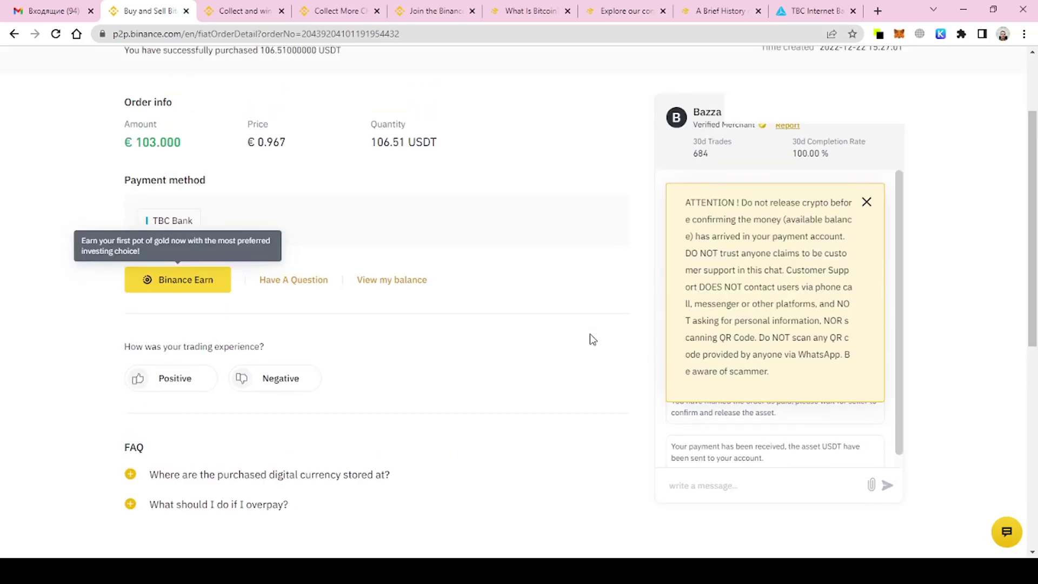
scroll(589, 334, up, 1)
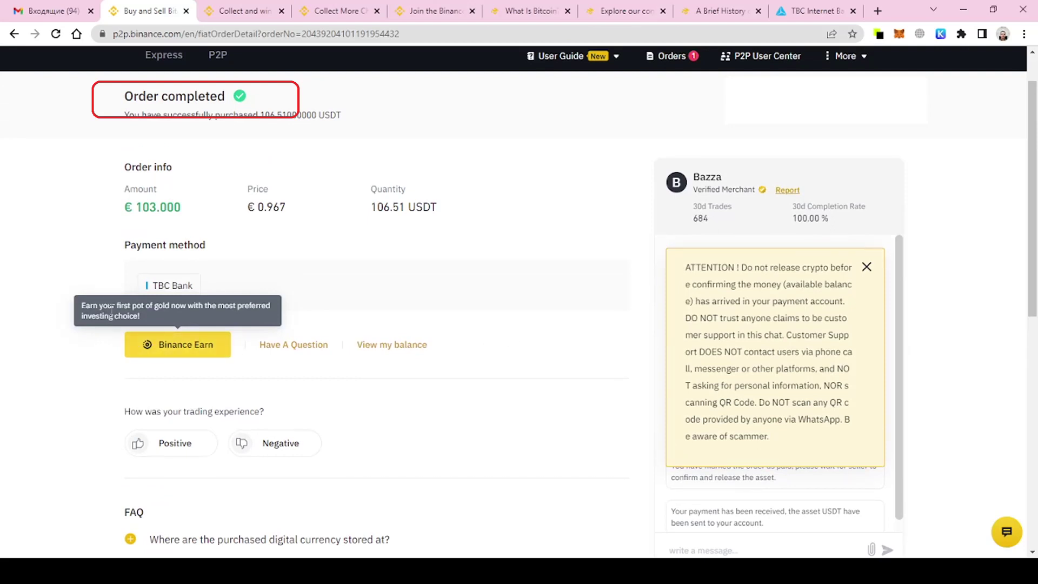
scroll(111, 309, up, 1)
mouse_move(762, 67)
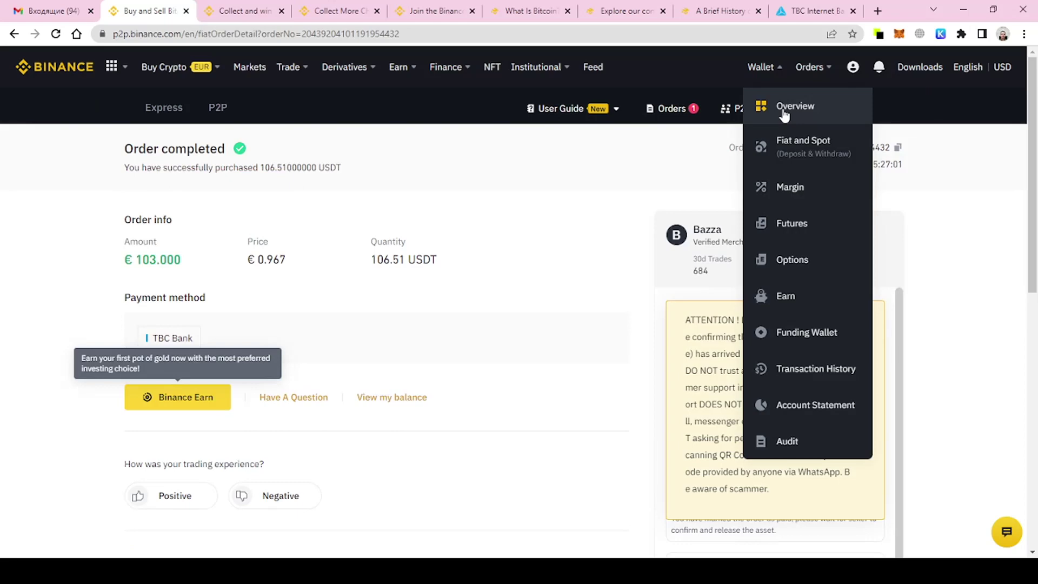
click(784, 108)
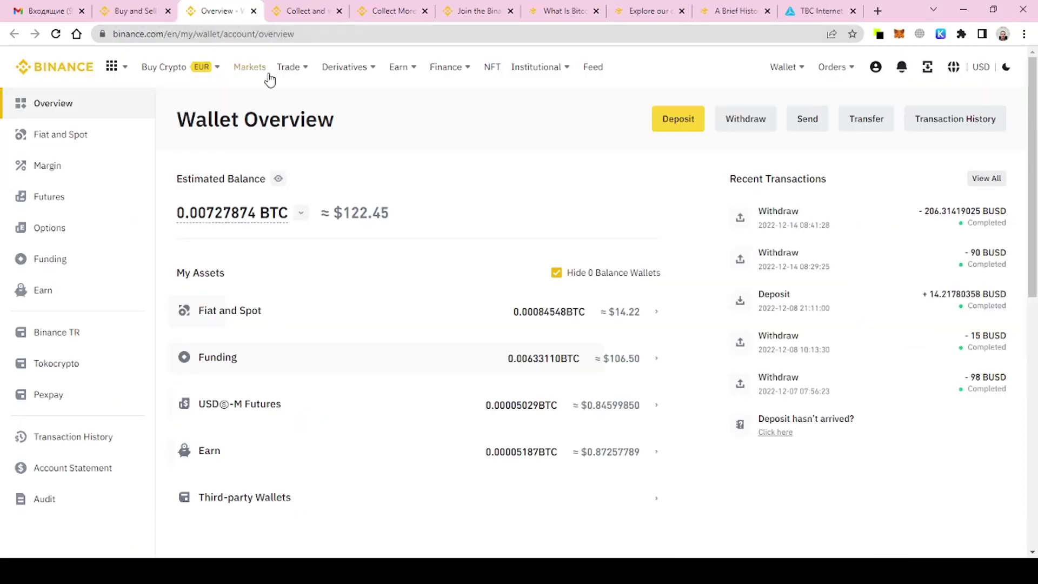